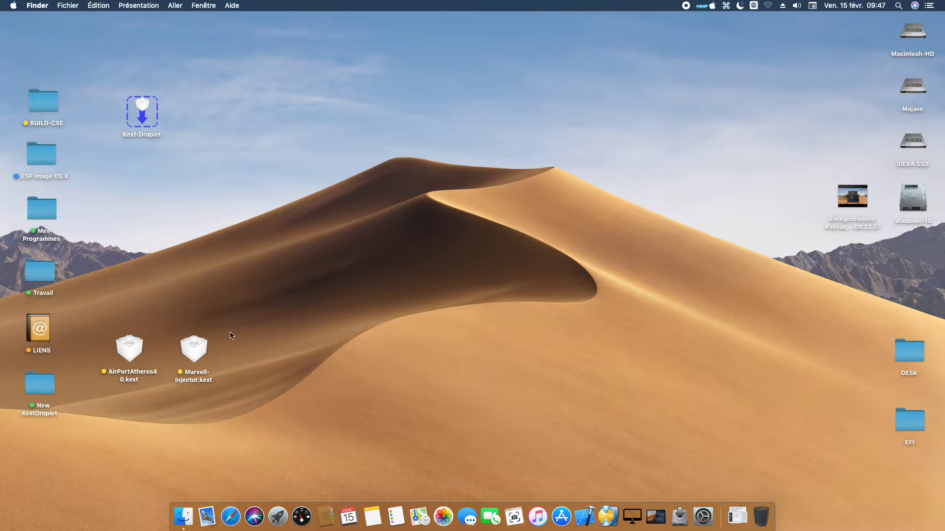
Step: Reposition AirPortAtheros40.kext on the desktop so it sits directly above Marvell-Injector.kext
click(201, 356)
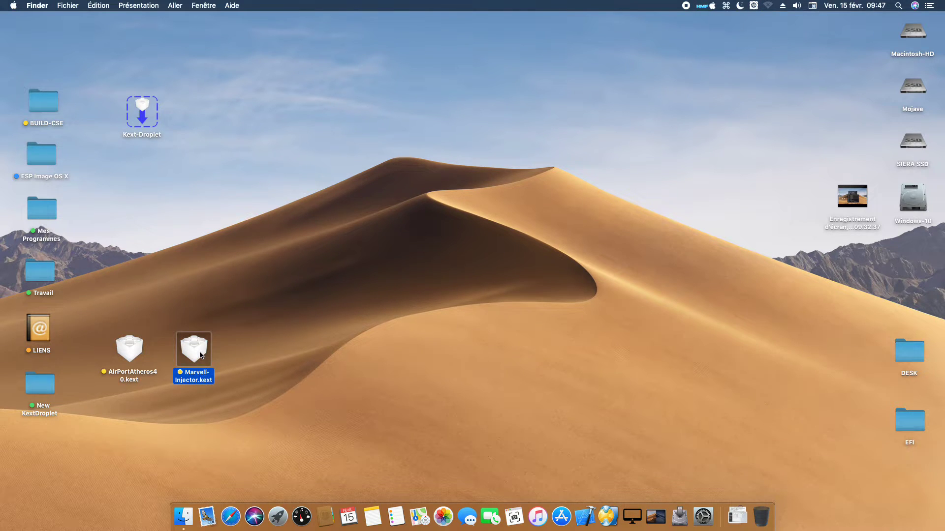
click(297, 356)
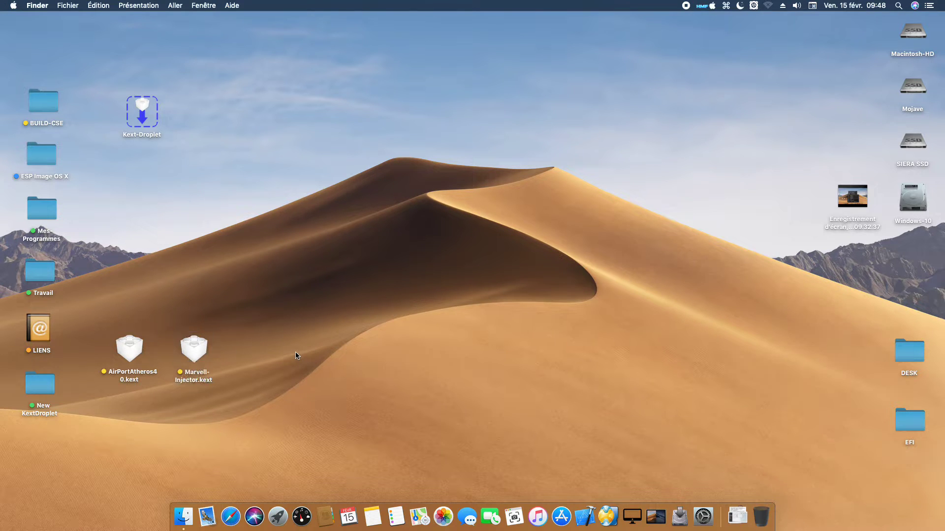
click(127, 351)
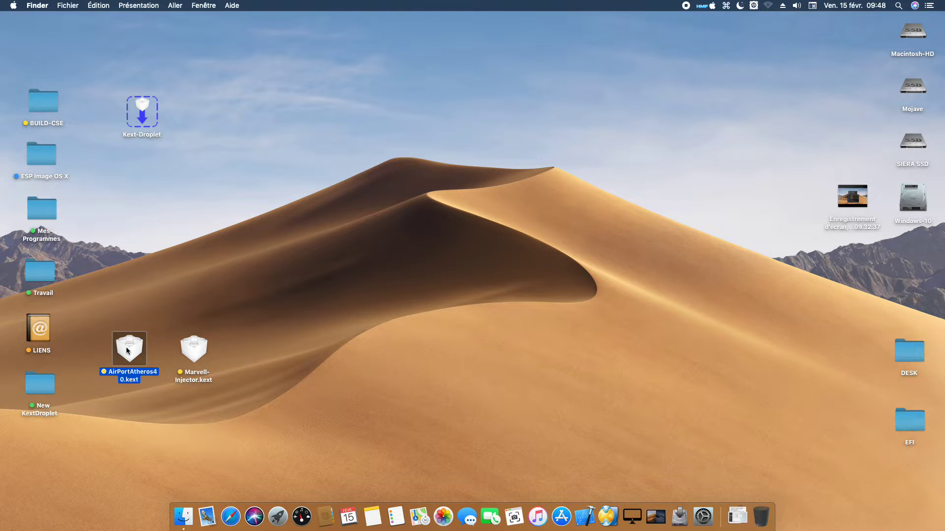
drag(127, 351, 192, 288)
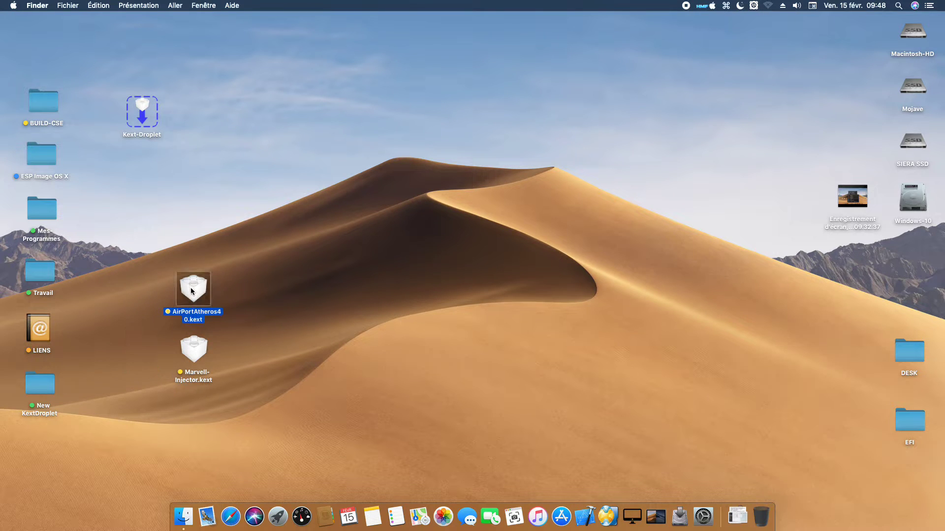
click(218, 230)
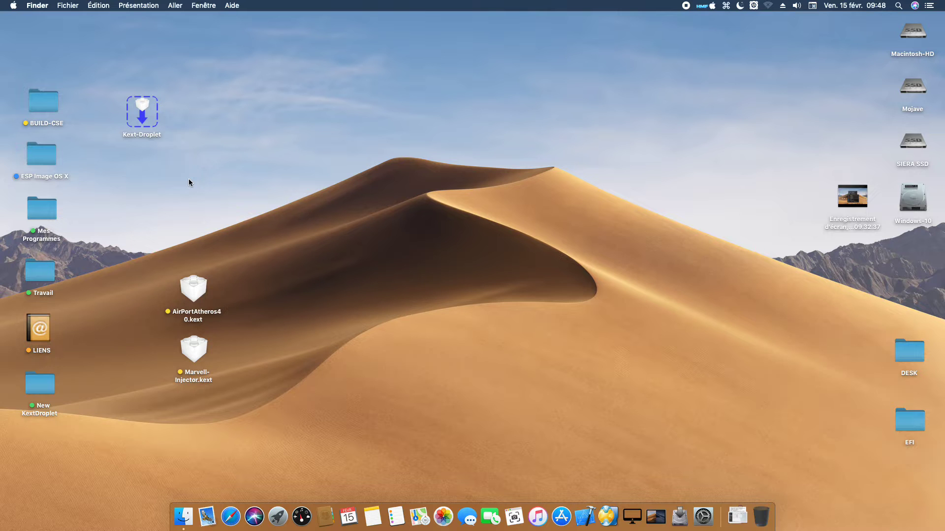
Step: Launch Kext-Droplet from the desktop and authorize it with the account password
click(143, 100)
double_click(143, 102)
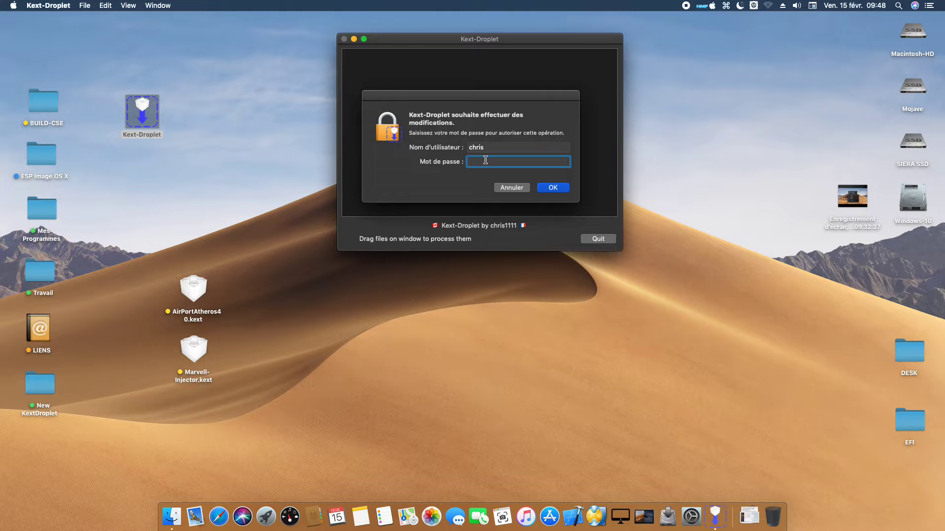
text(•••••••)
key(Return)
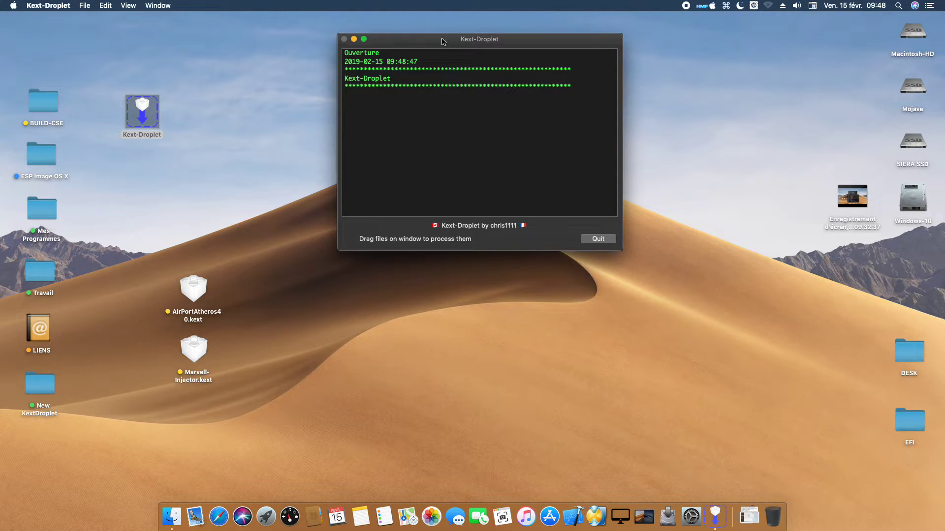
drag(444, 42, 457, 47)
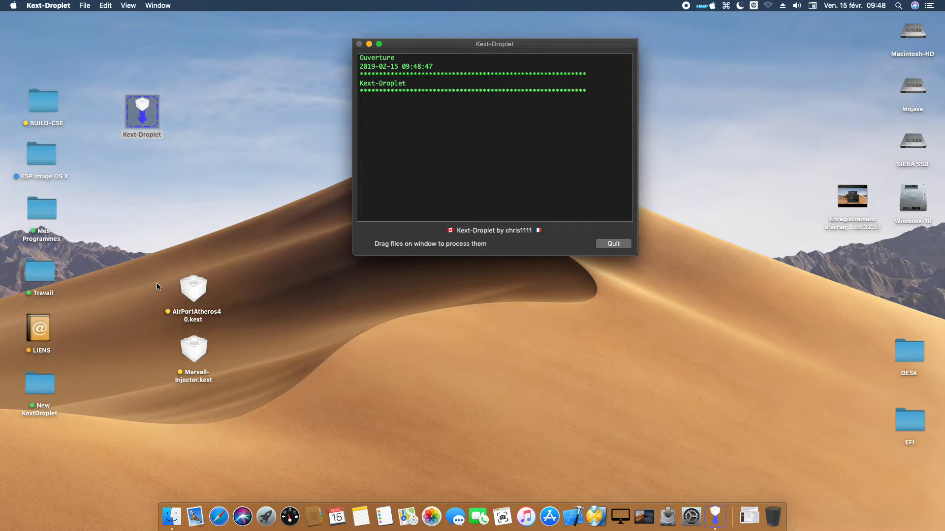
Step: Load AirPortAtheros40.kext and Marvell-Injector.kext together into Kext-Droplet for processing and authorize the operation with the account password
drag(157, 287, 232, 376)
drag(198, 286, 503, 130)
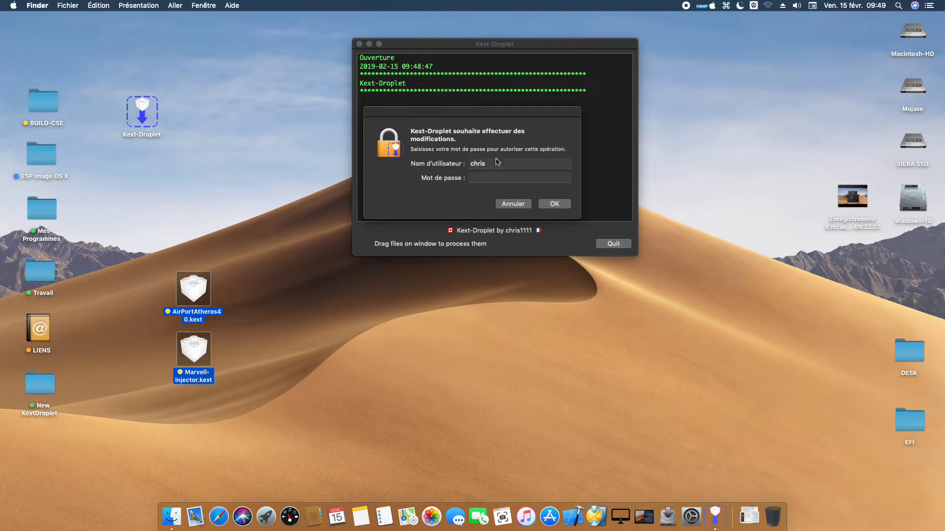
click(490, 177)
text(••••••)
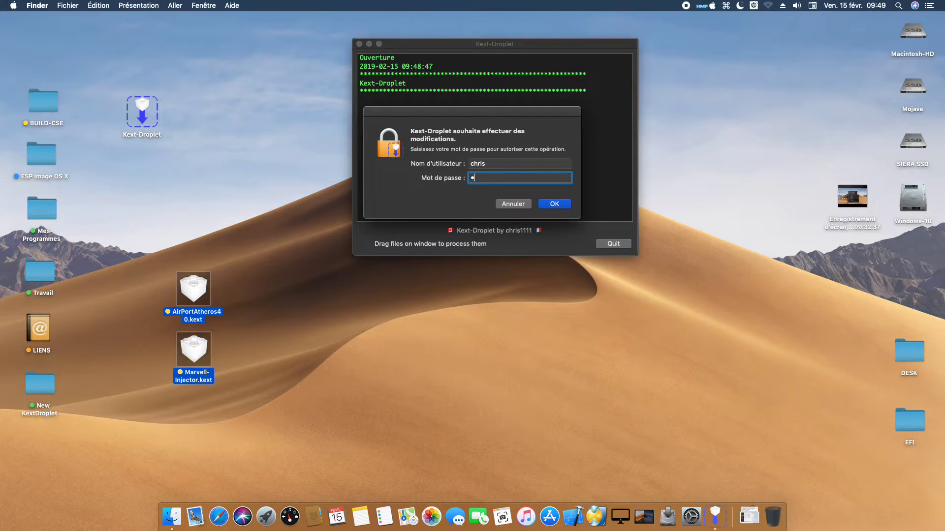
text(•)
key(Return)
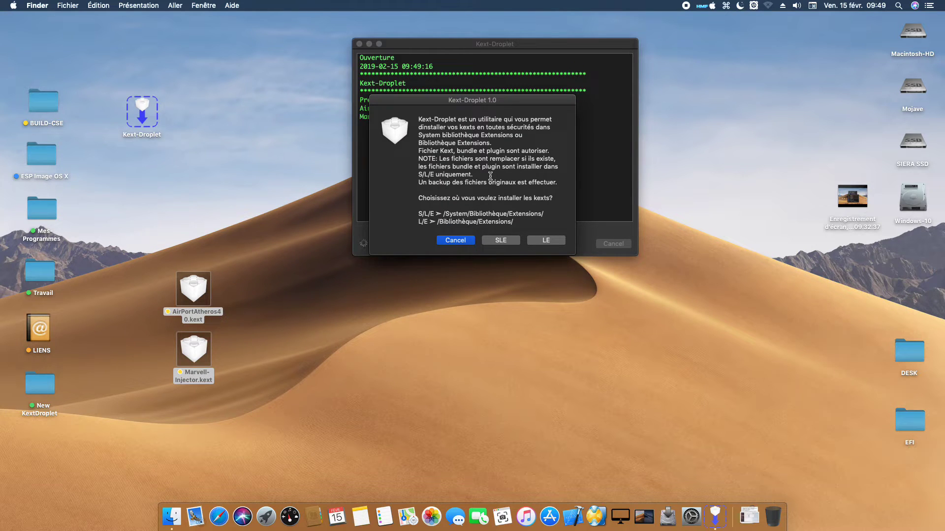
Step: Review the Kext-Droplet installation notice and install both kexts to the LE location, /Bibliothèque/Extensions/
drag(532, 102, 566, 274)
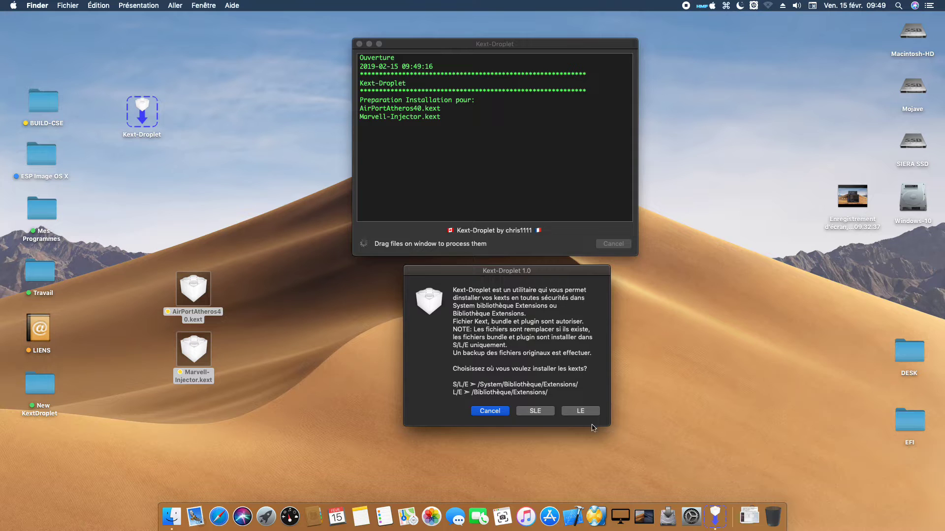
drag(453, 290, 595, 354)
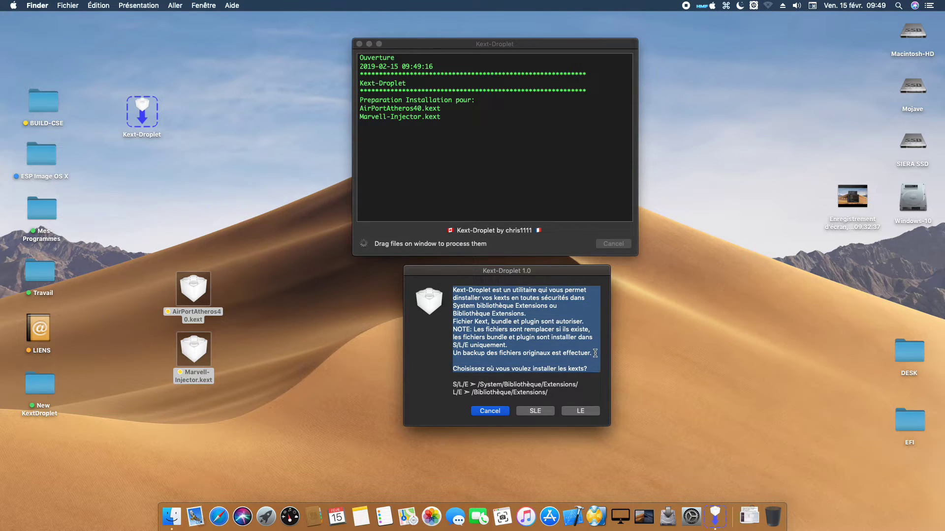
click(595, 353)
drag(578, 274, 578, 274)
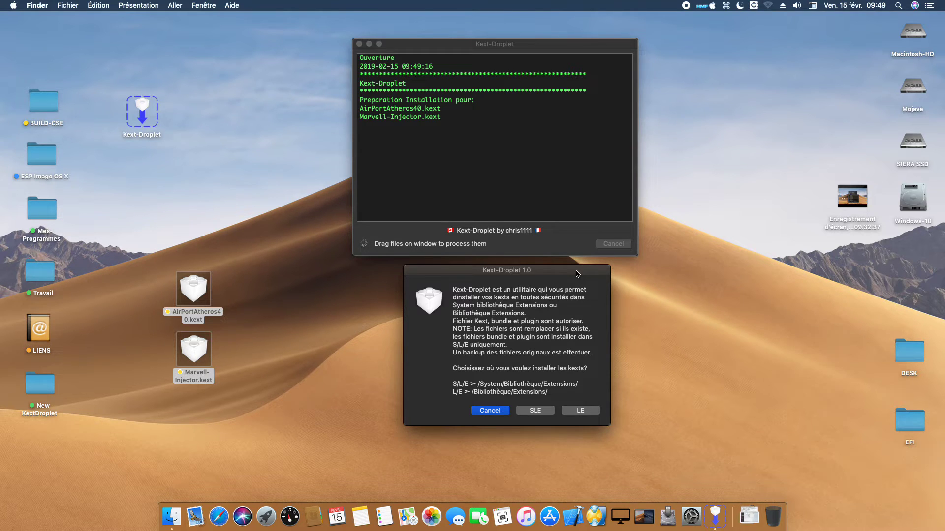
drag(578, 273, 578, 272)
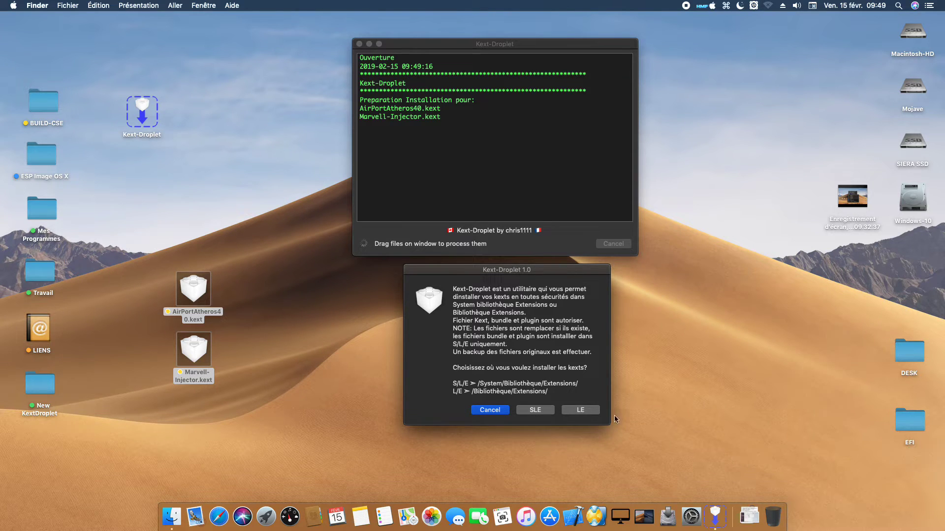
click(591, 410)
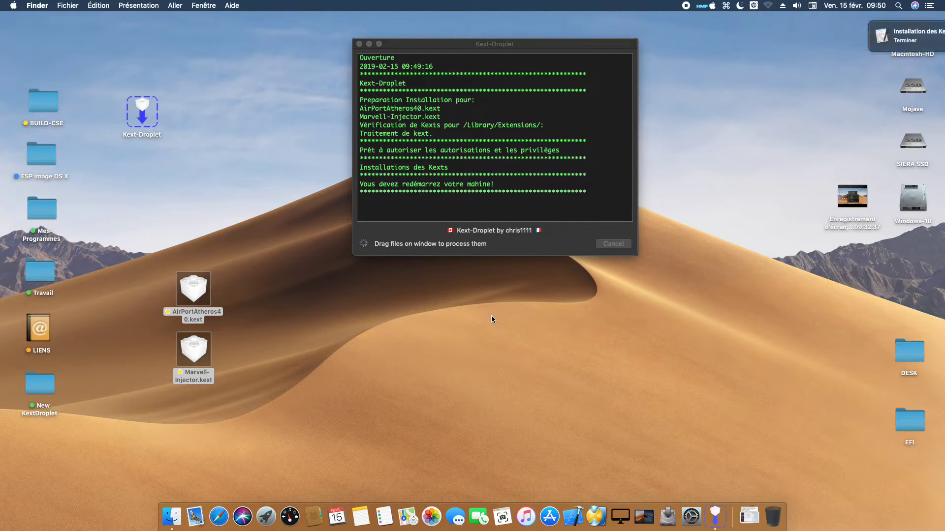
Step: Save the Kext-Droplet log to the Desktop as Kext-Droplet-Output.txt, keeping the restart prompt out of the way
drag(546, 120, 556, 288)
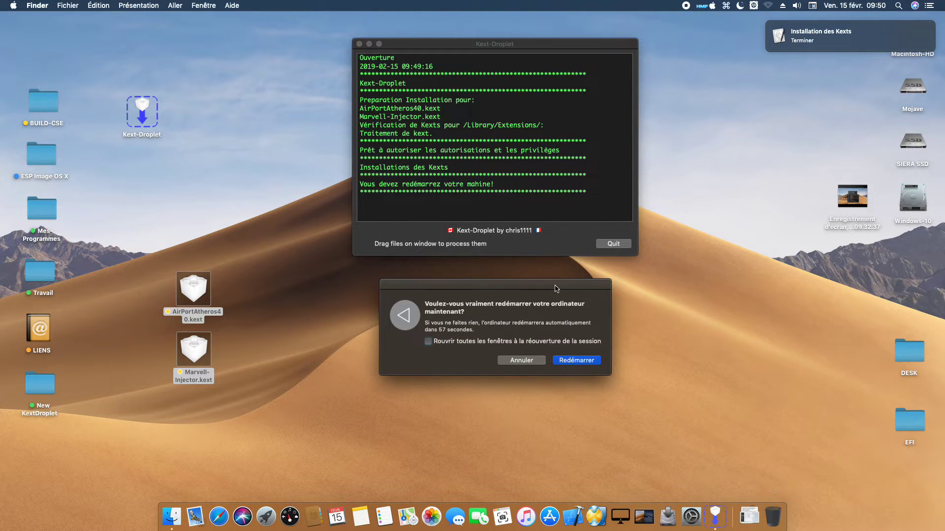
click(425, 45)
click(111, 5)
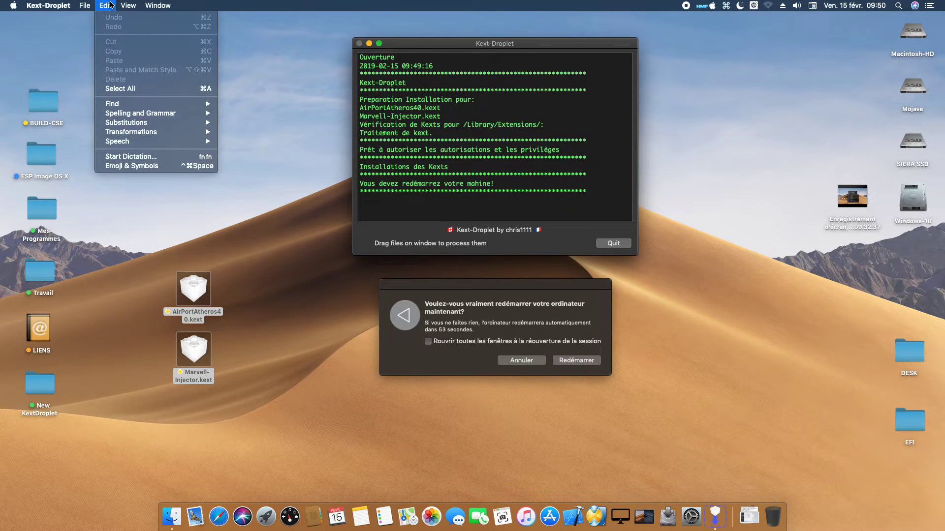
key(Return)
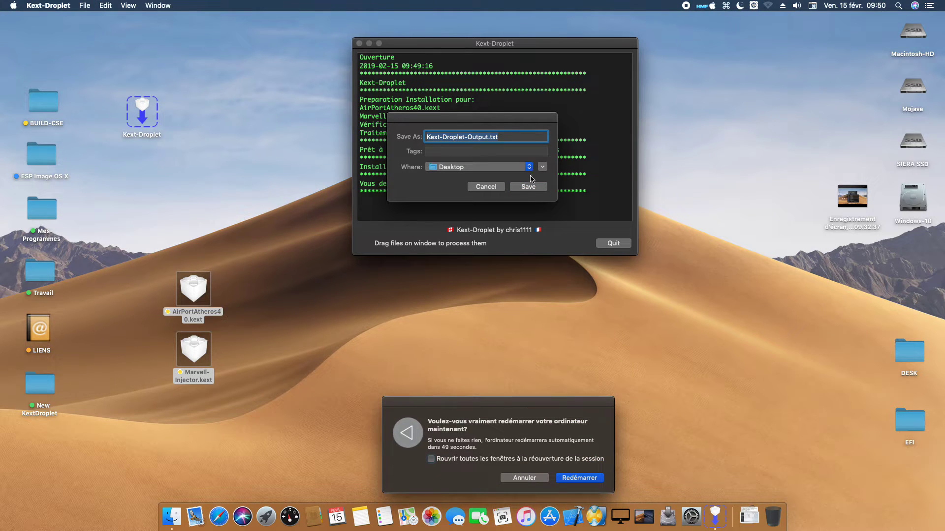
click(530, 186)
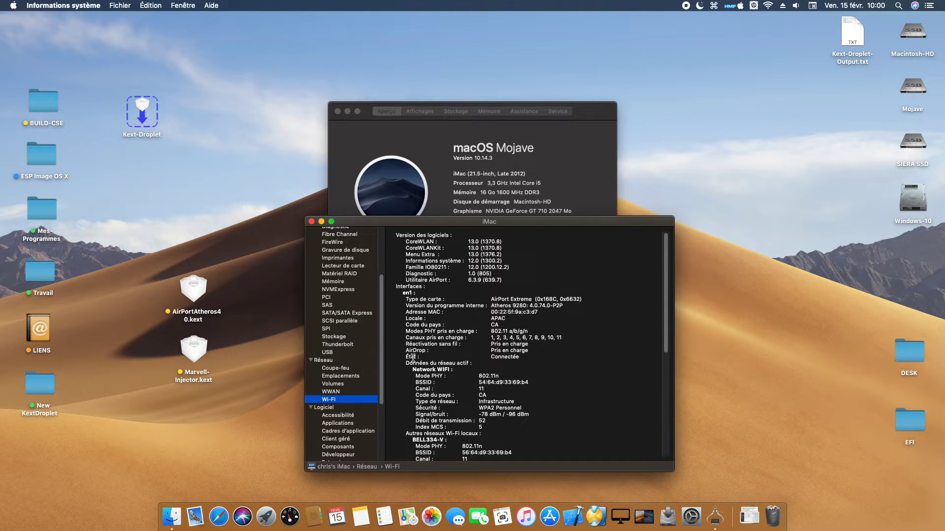
Step: Place Kext-Droplet-Output.txt beside the DESK folder and read through its installation log in TextEdit
drag(850, 40, 820, 360)
double_click(821, 361)
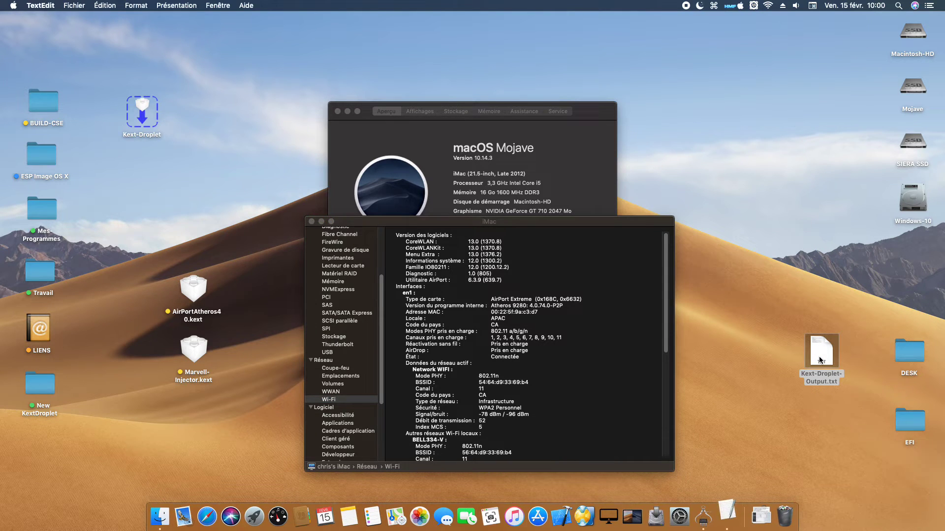
drag(326, 150, 69, 28)
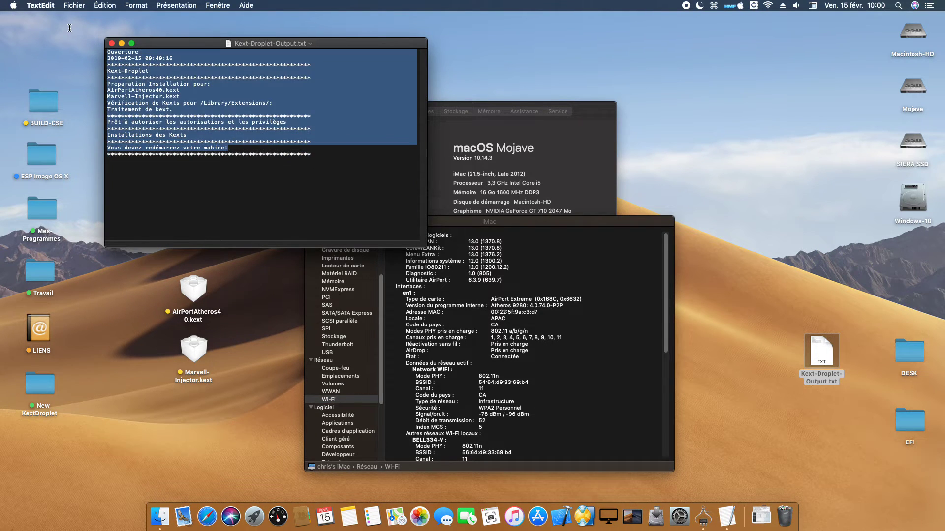
click(182, 107)
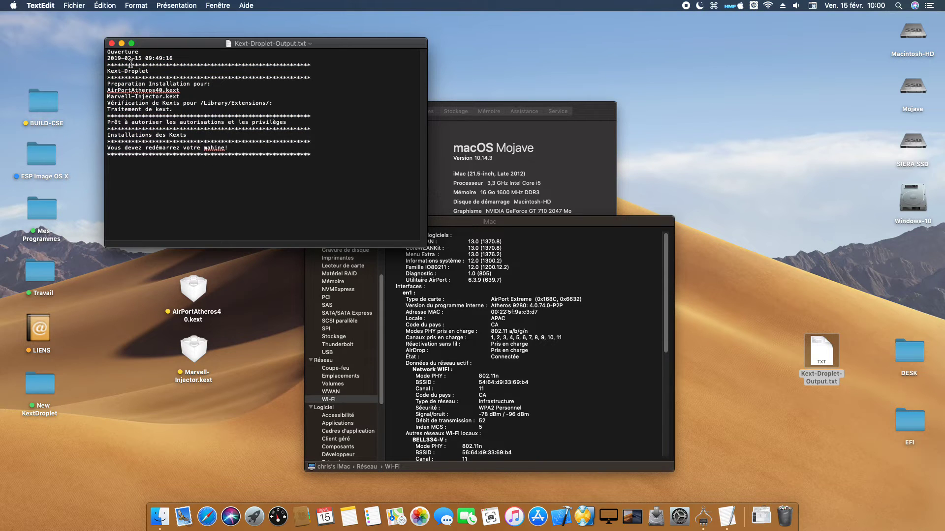
click(112, 44)
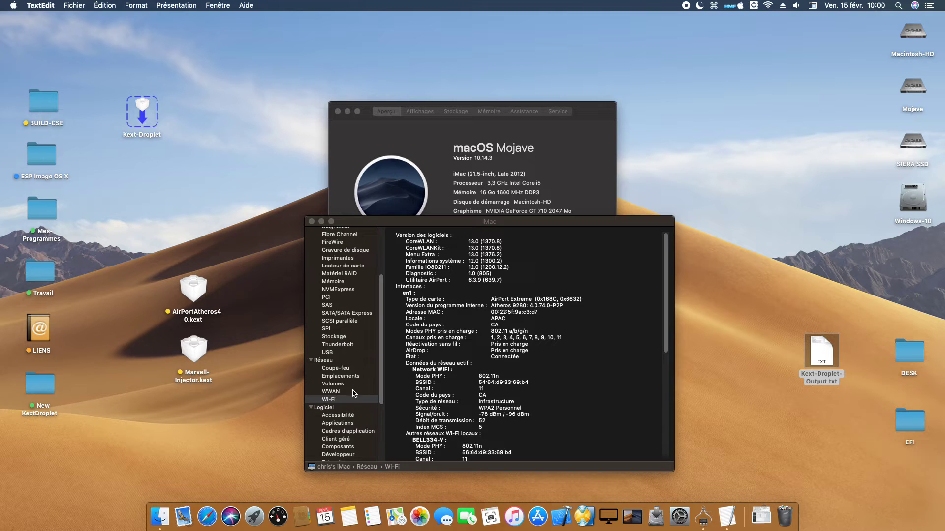
key(super+q)
Step: Examine the Marvell 88E9230 Vantec PCIe SATA entry under SATA/SATA Express in the system report, and close the information windows
click(362, 314)
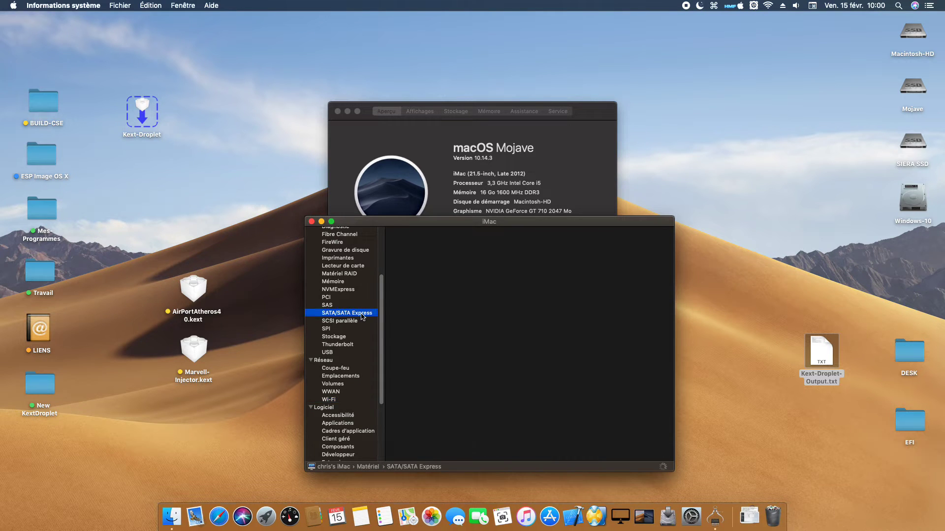
drag(530, 303, 529, 323)
click(471, 291)
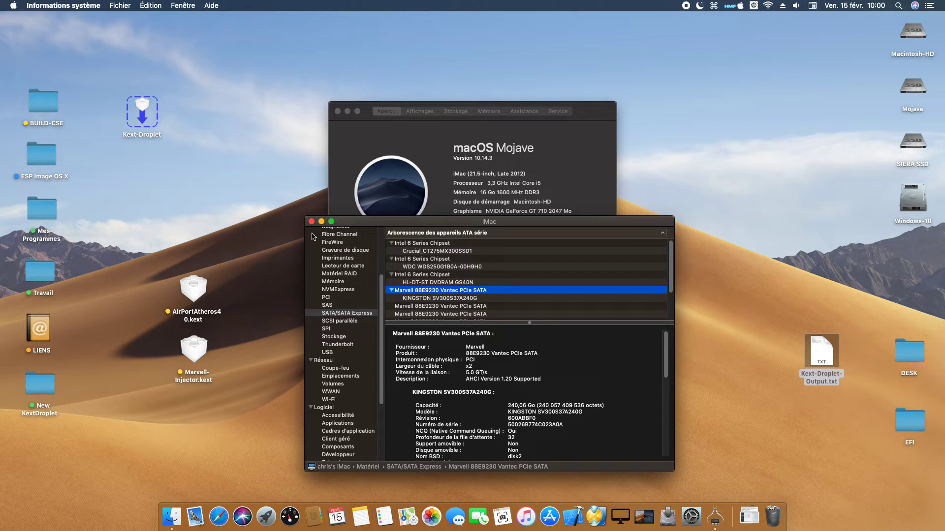
click(338, 111)
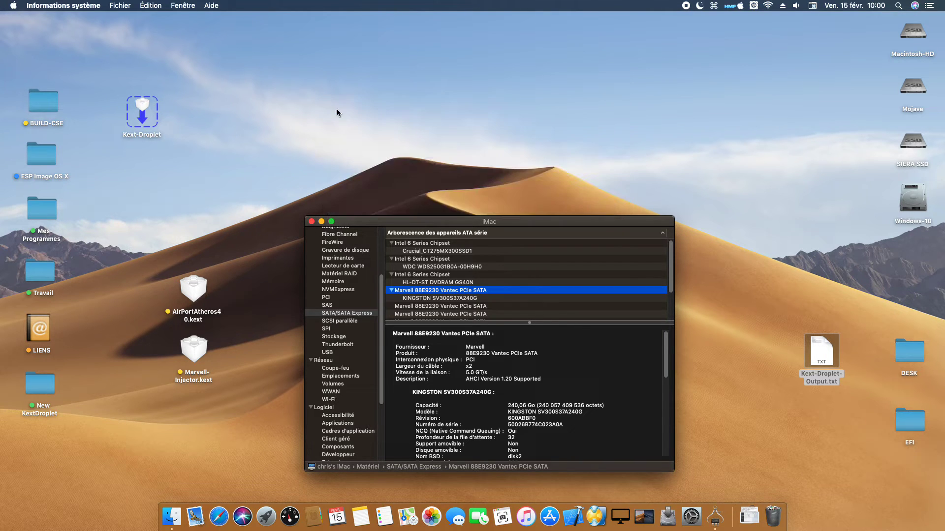
drag(391, 215, 390, 173)
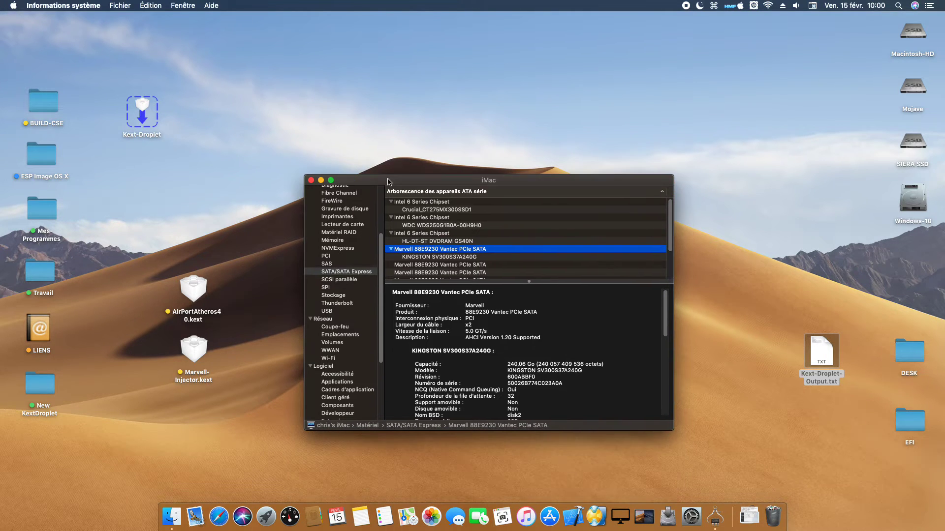
click(309, 179)
click(309, 178)
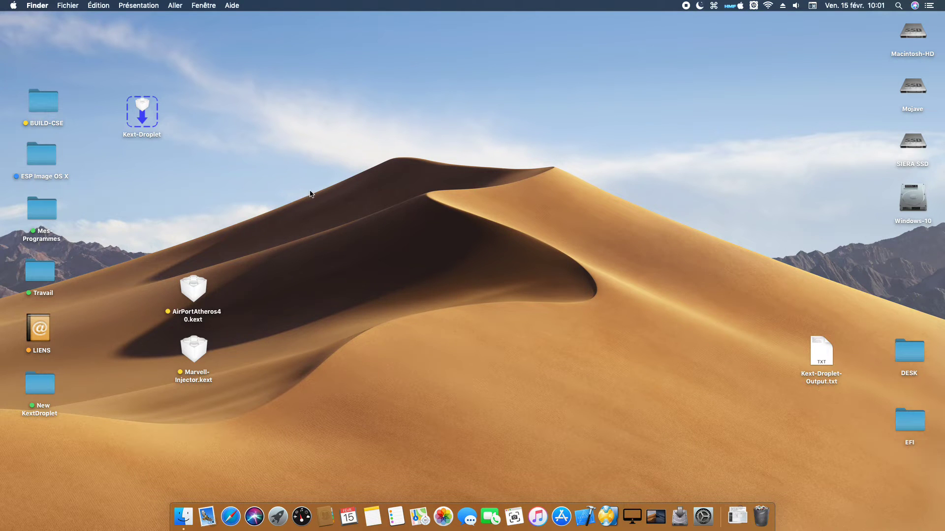
Step: Check the Bibliothèque/Extensions folder on Macintosh-HD for the installed AirPortAtheros40.kext and Marvell-Injector.kext
double_click(909, 35)
click(394, 229)
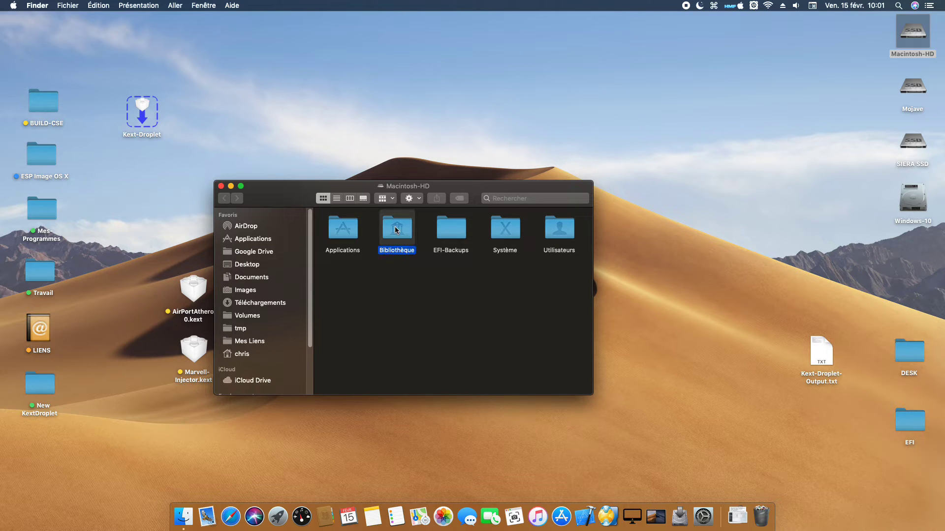
double_click(394, 229)
scroll(467, 295, down, 5)
double_click(547, 260)
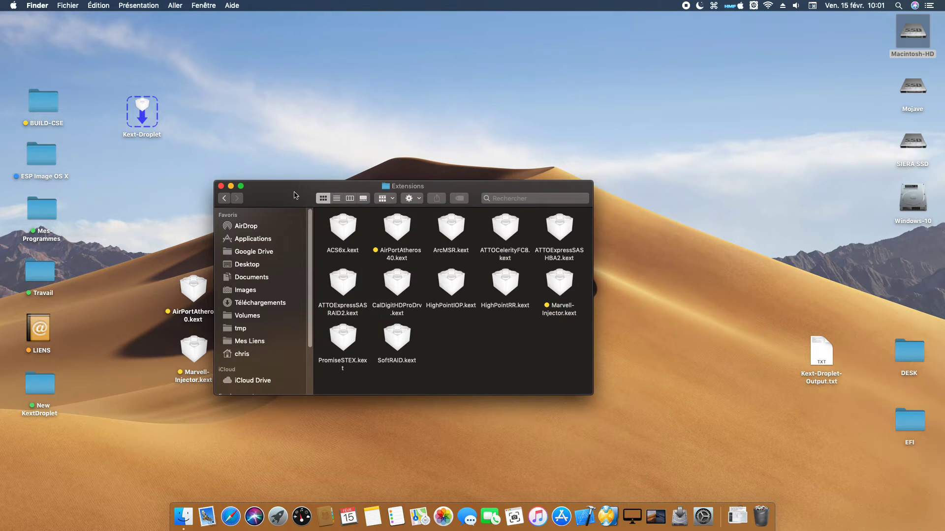
drag(294, 195, 308, 142)
click(410, 182)
click(572, 237)
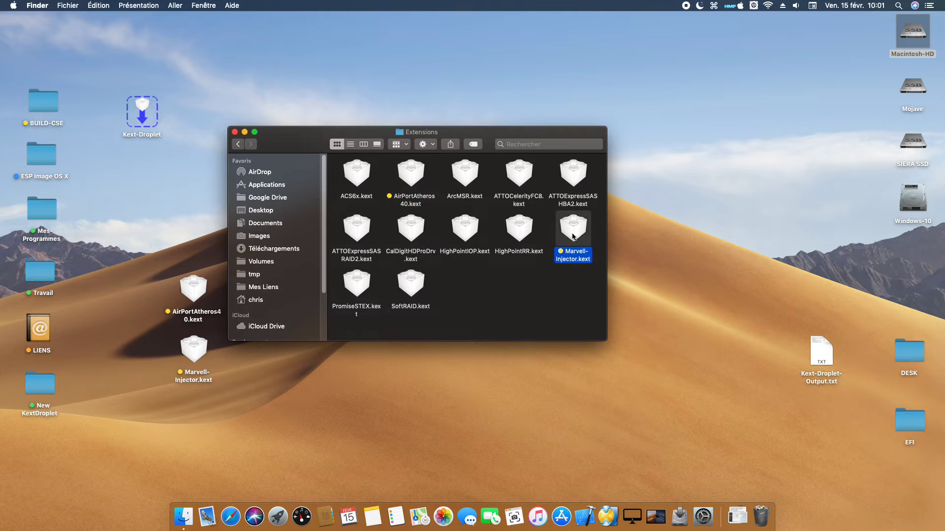
click(235, 131)
Step: Remove the Jaune tag from the desktop copies of AirPortAtheros40.kext and Marvell-Injector.kext through their information windows
drag(165, 276, 217, 364)
right_click(204, 295)
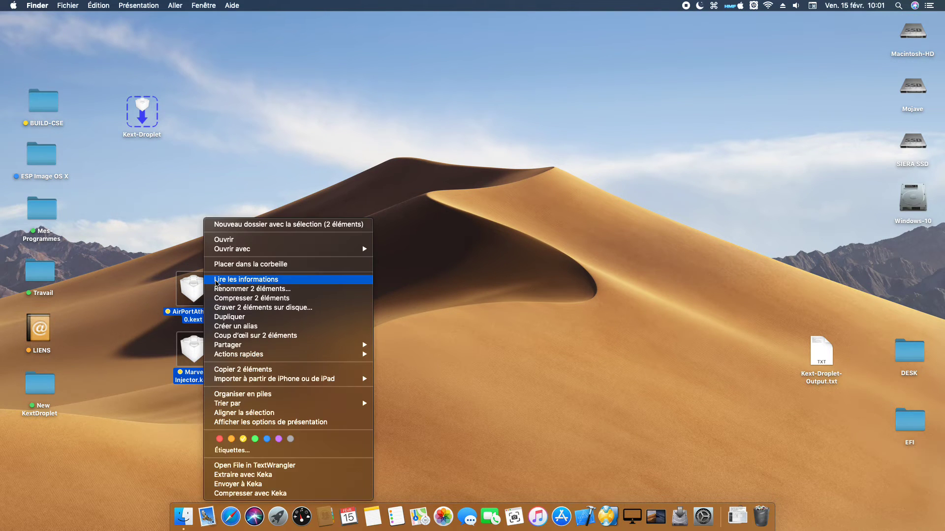
click(216, 280)
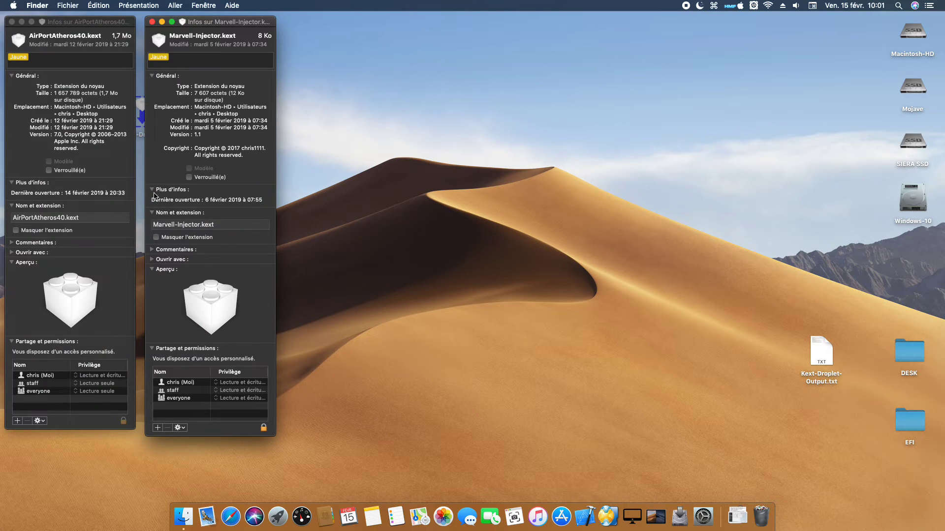
drag(24, 58, 387, 94)
drag(165, 59, 448, 76)
Step: Move the two Jaune clipping files from the desktop to the trash
drag(328, 75, 446, 100)
right_click(437, 88)
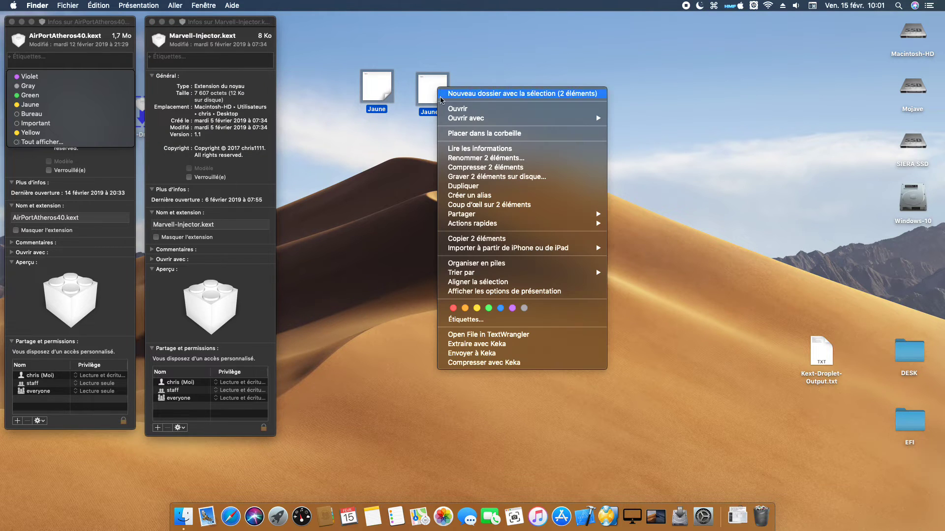
click(462, 133)
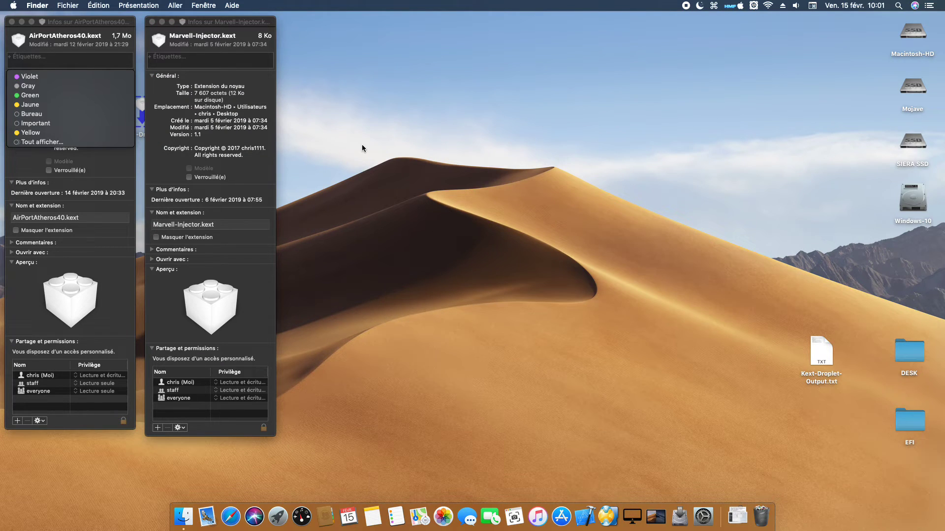
Step: Tag the desktop copies of AirPortAtheros40.kext and Marvell-Injector.kext as Violet, and close their information windows
click(34, 77)
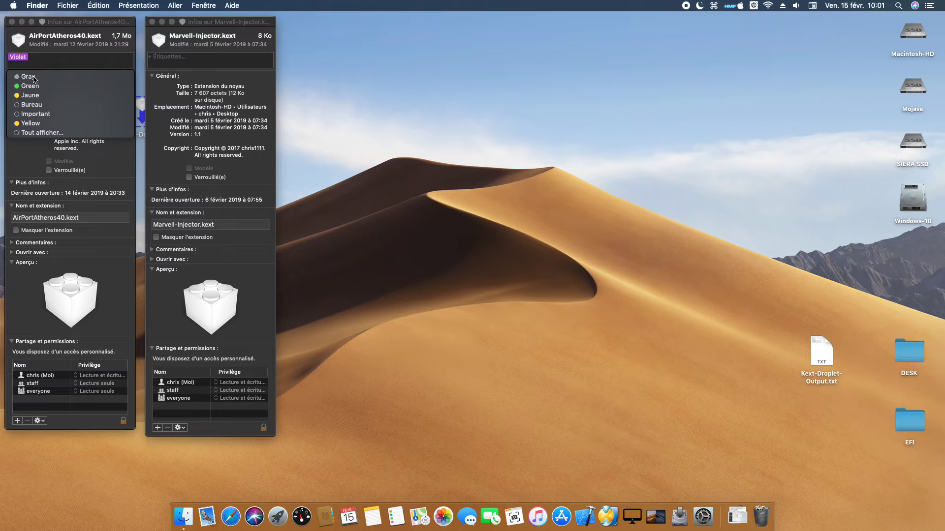
click(179, 60)
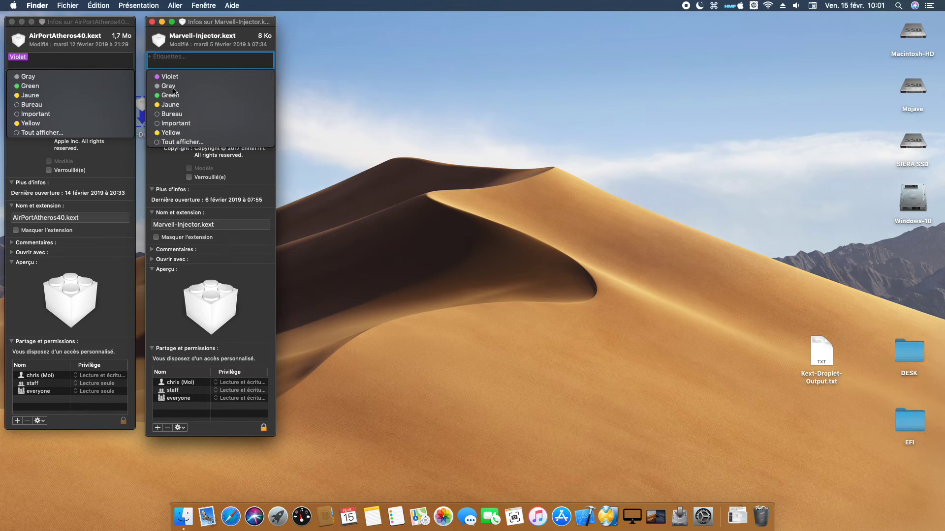
click(169, 77)
click(152, 21)
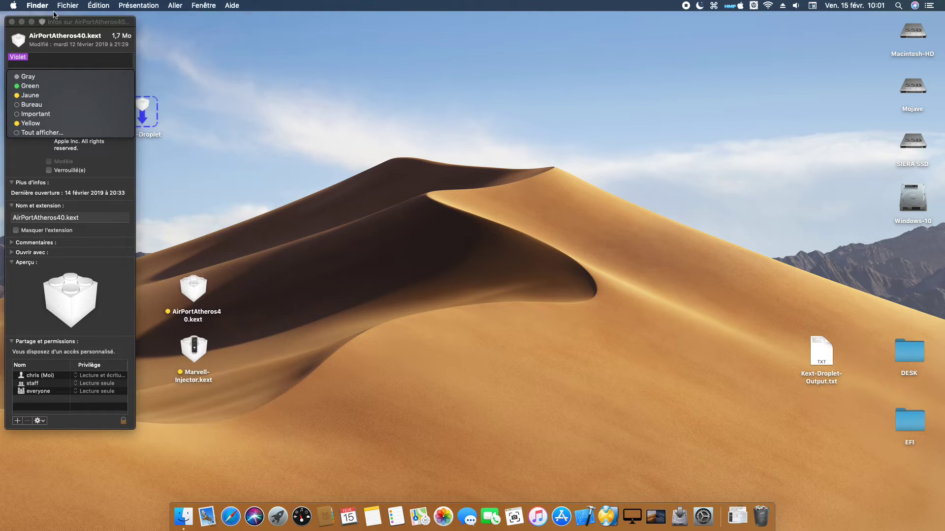
click(12, 22)
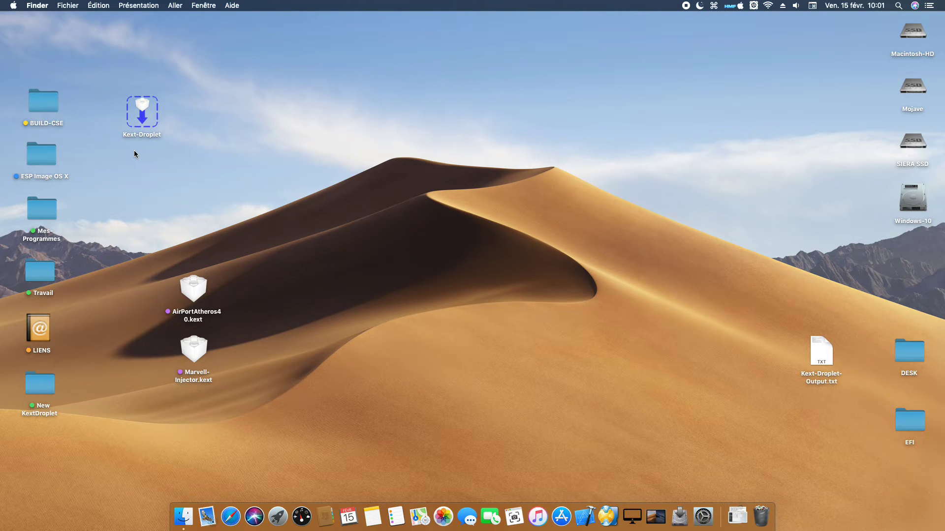
Step: Launch Kext-Droplet from the desktop and authorize it with the account password
double_click(146, 106)
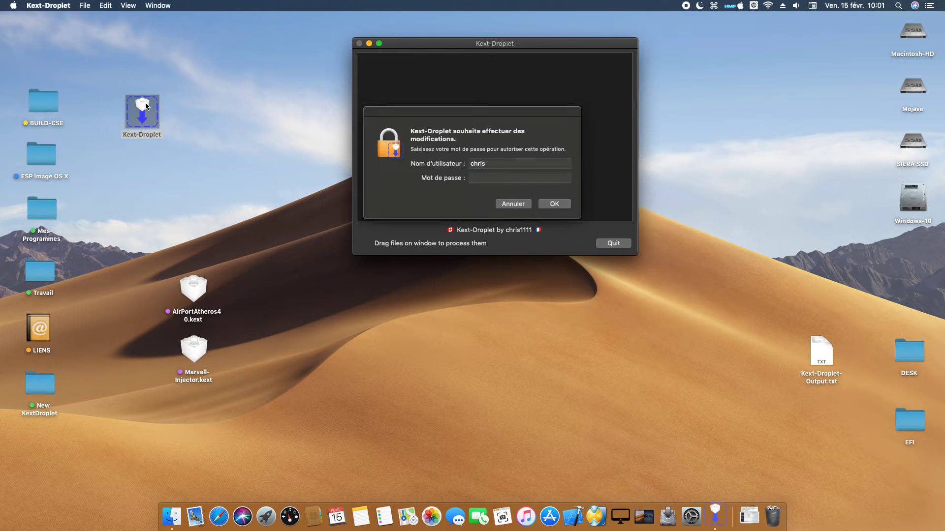
click(488, 181)
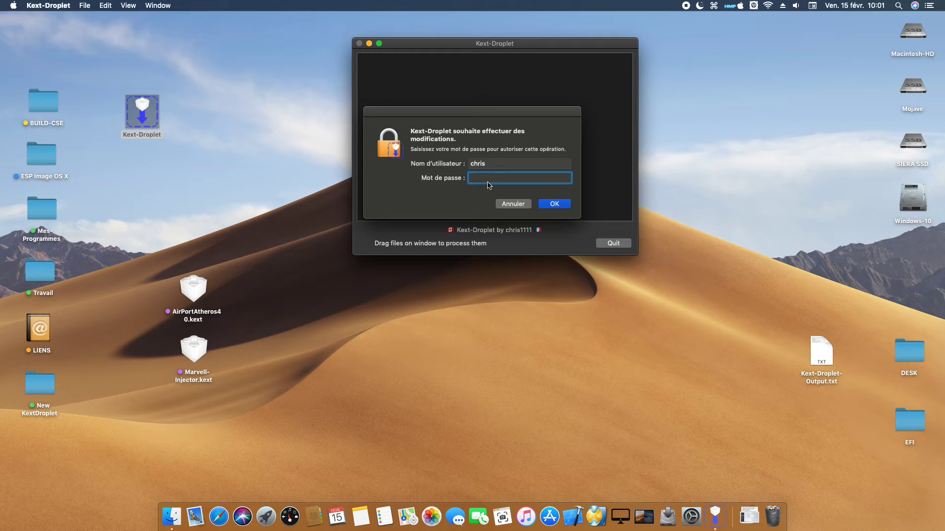
text(••••••)
key(Return)
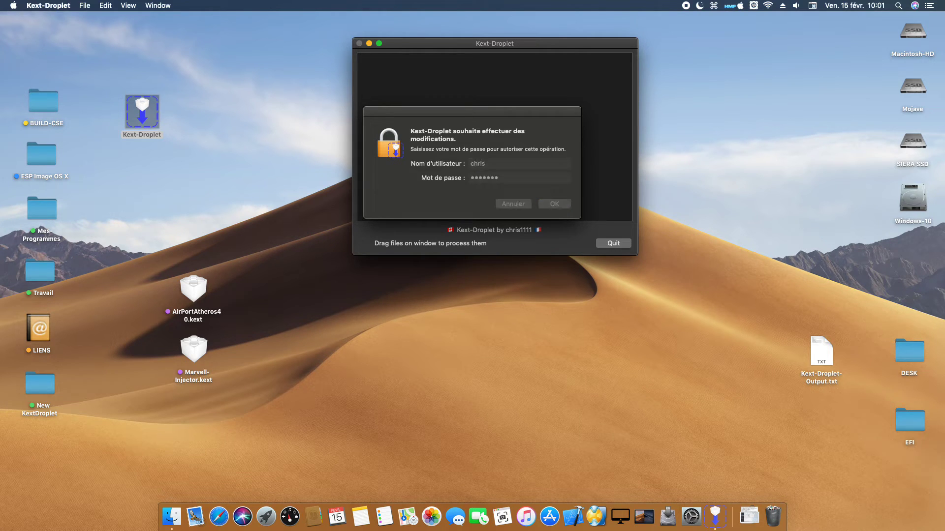
Step: Load AirPortAtheros40.kext and Marvell-Injector.kext together into Kext-Droplet, and authorize the changes with the account password
drag(157, 268, 234, 314)
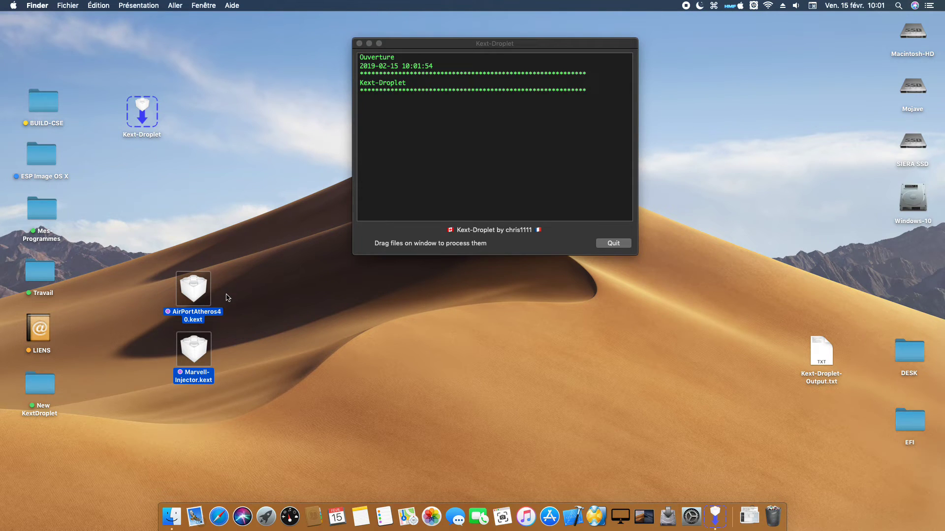
drag(194, 289, 476, 138)
click(507, 180)
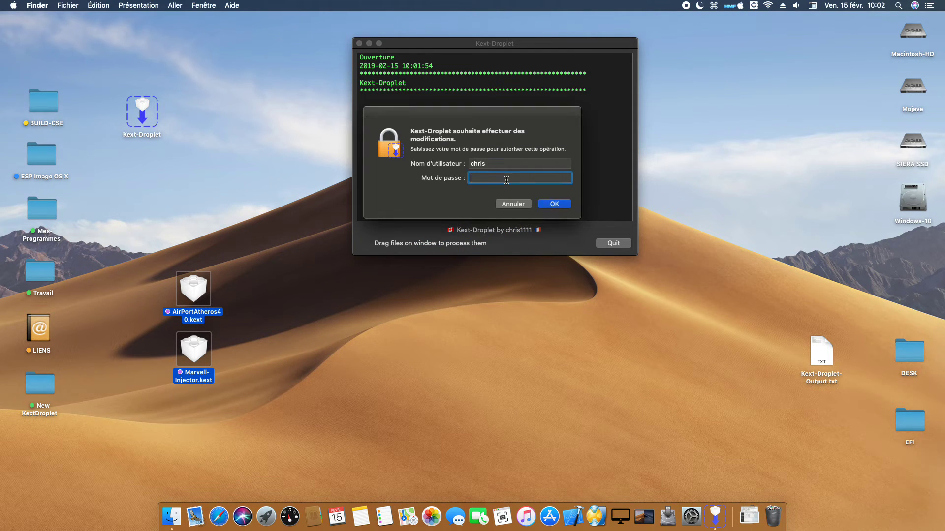
text(*******)
key(Return)
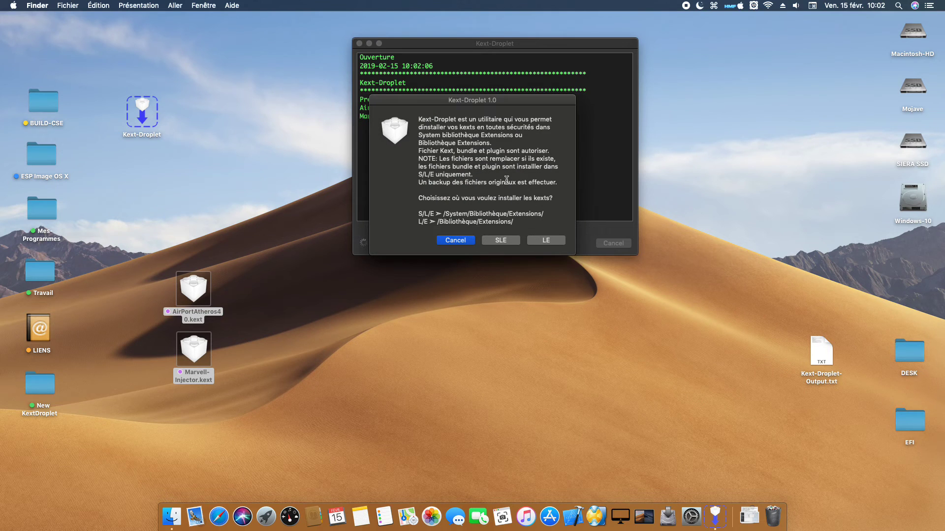
Step: Install the two kexts into /Bibliothèque/Extensions/ (LE), and decline restarting the computer
drag(552, 101, 579, 265)
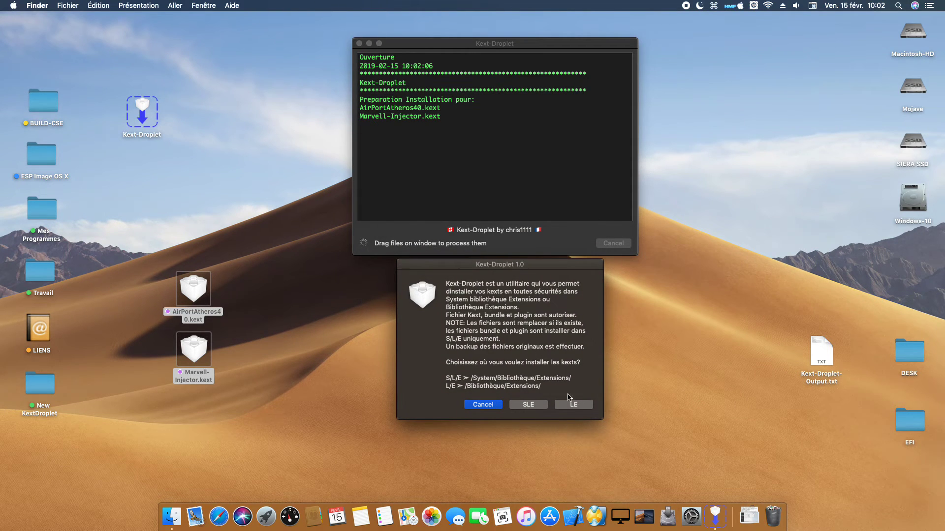
click(584, 408)
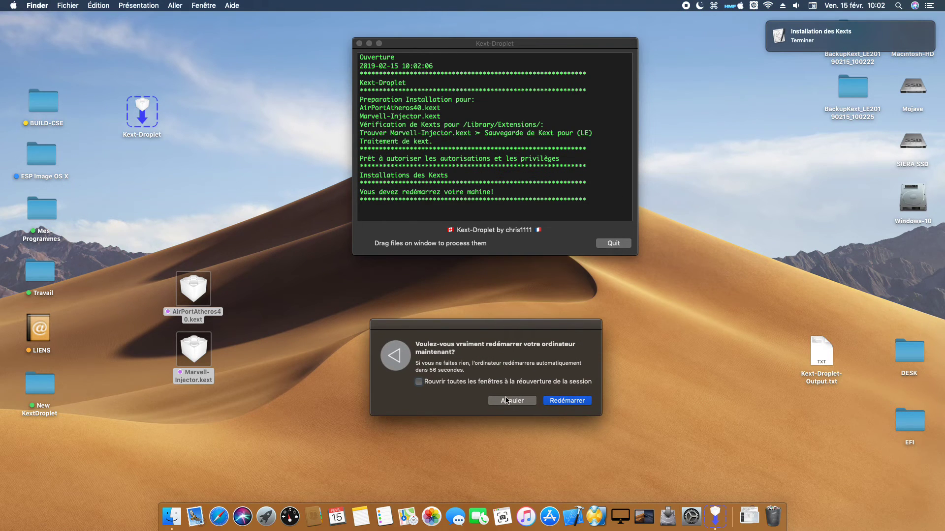
click(505, 400)
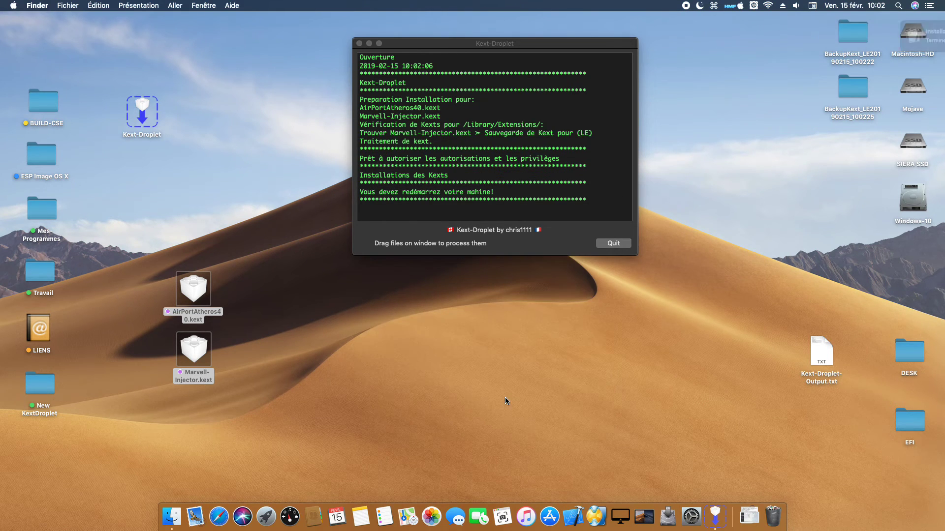
click(537, 49)
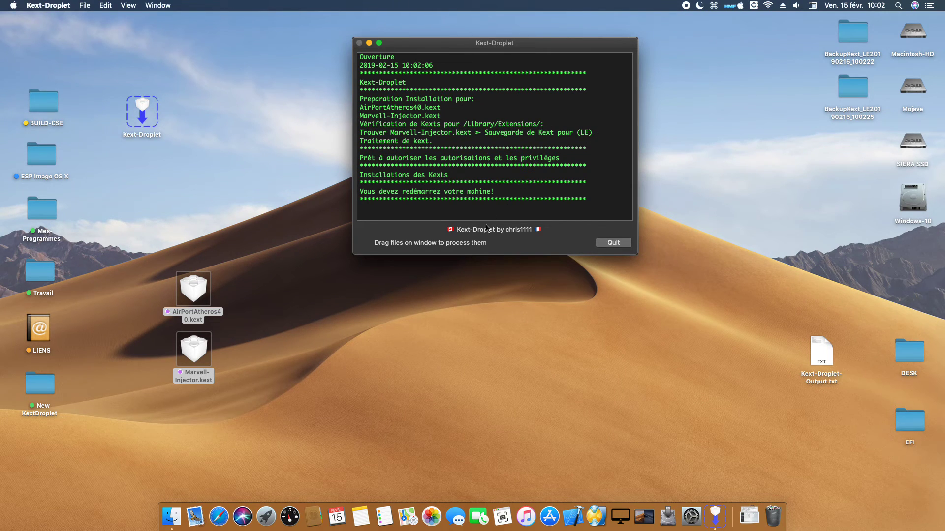
Step: Inspect the contents of the desktop backup folders BackupKext_LE20190215_100222 and BackupKext_LE20190215_100225
click(853, 38)
double_click(853, 38)
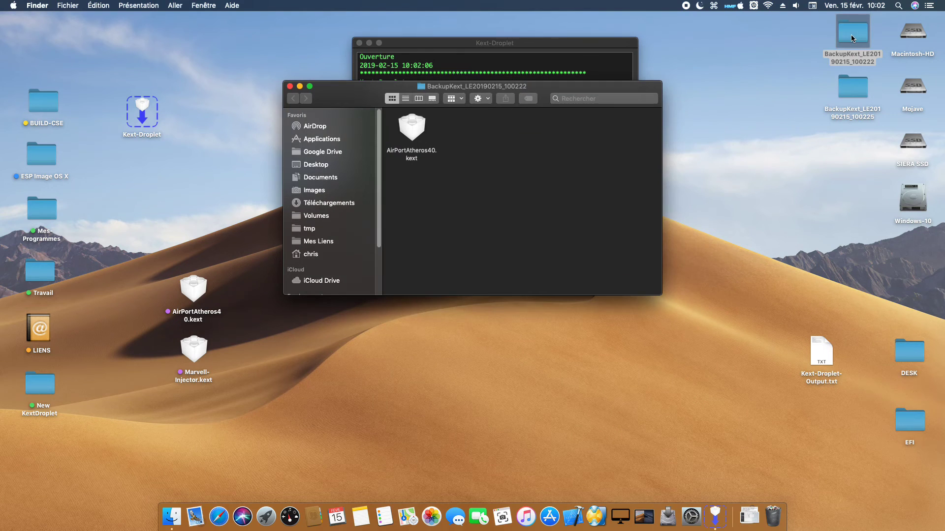
click(290, 86)
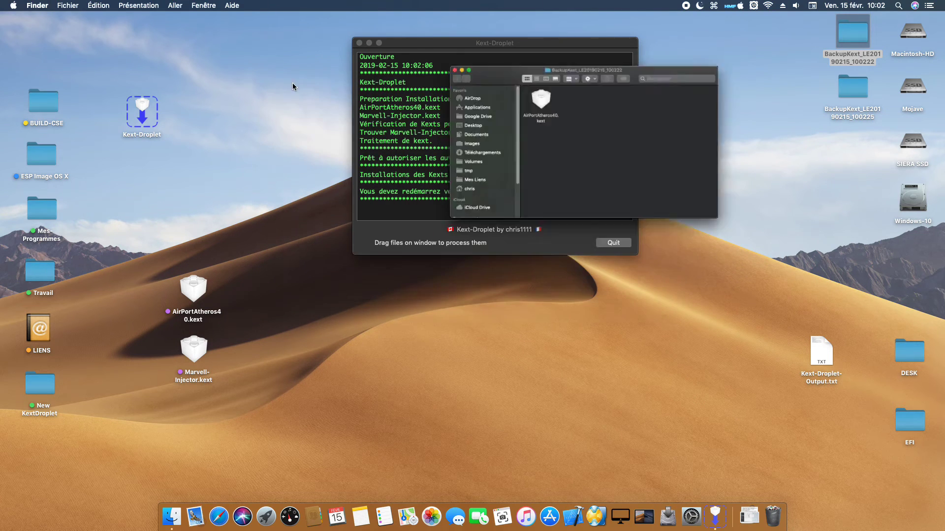
double_click(853, 84)
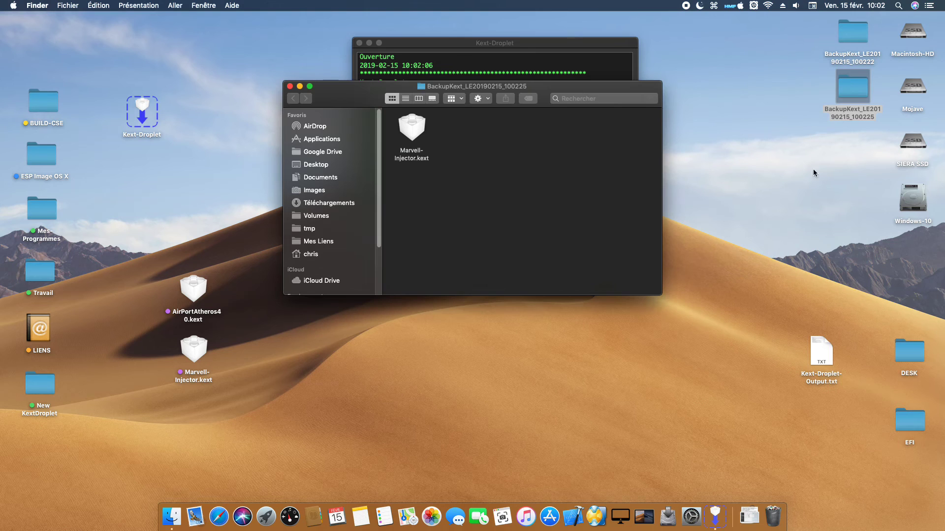
click(290, 87)
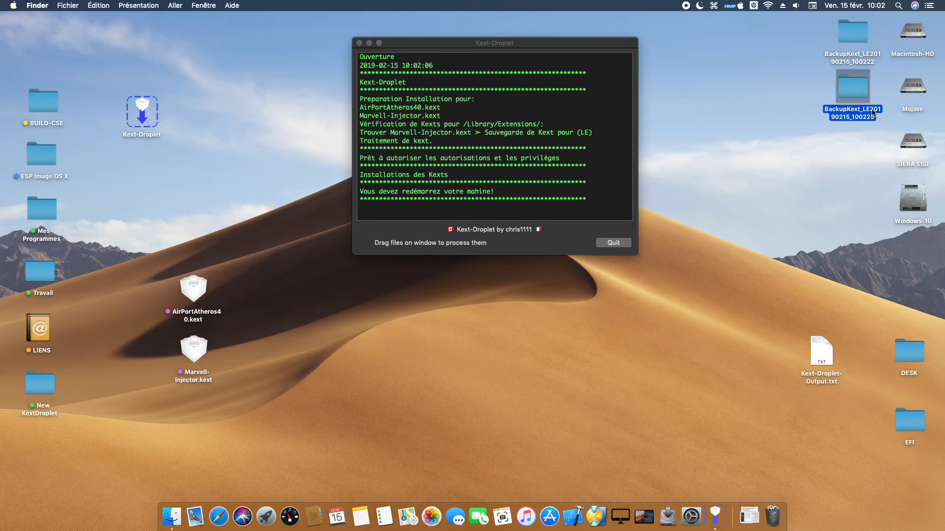
click(852, 40)
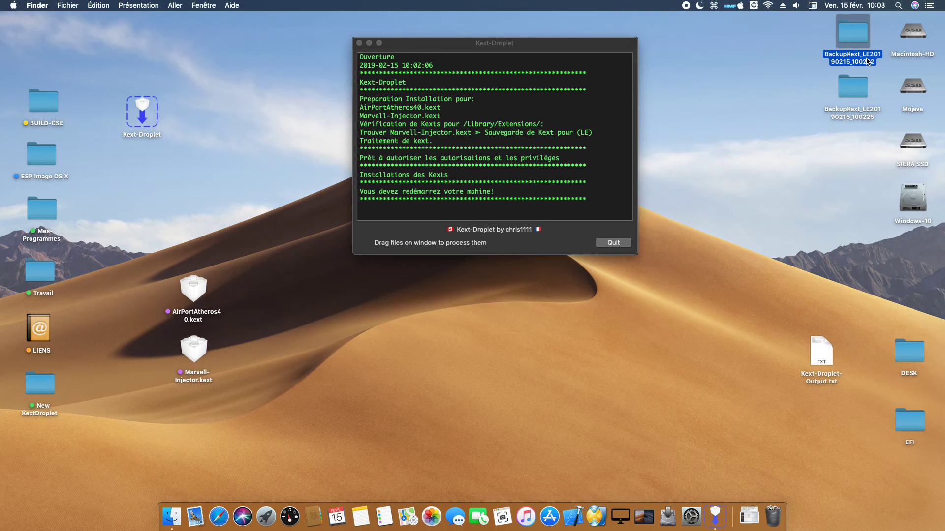
click(857, 89)
click(821, 139)
Step: Check Bibliothèque/Extensions on Macintosh-HD for the Violet-tagged AirPortAtheros40.kext and Marvell-Injector.kext, close the folder, and quit Kext-Droplet
click(914, 32)
double_click(914, 31)
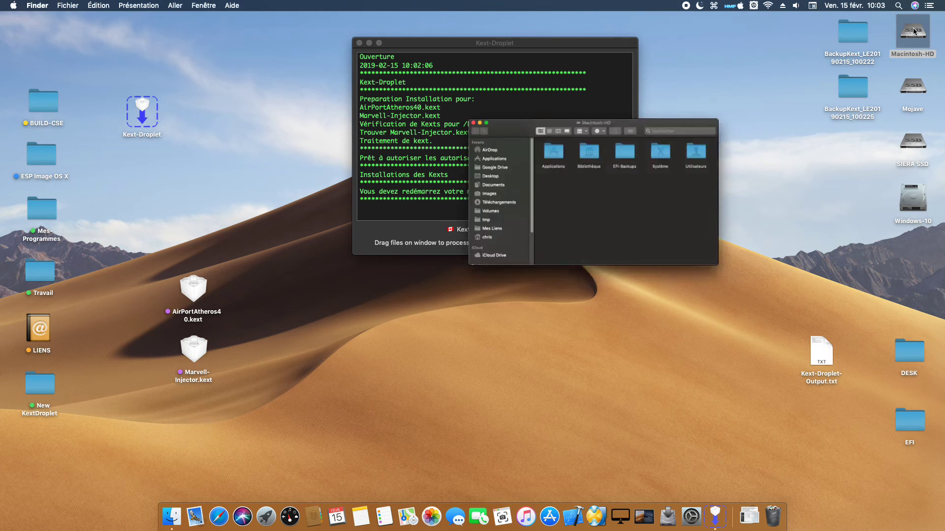
click(405, 236)
double_click(405, 237)
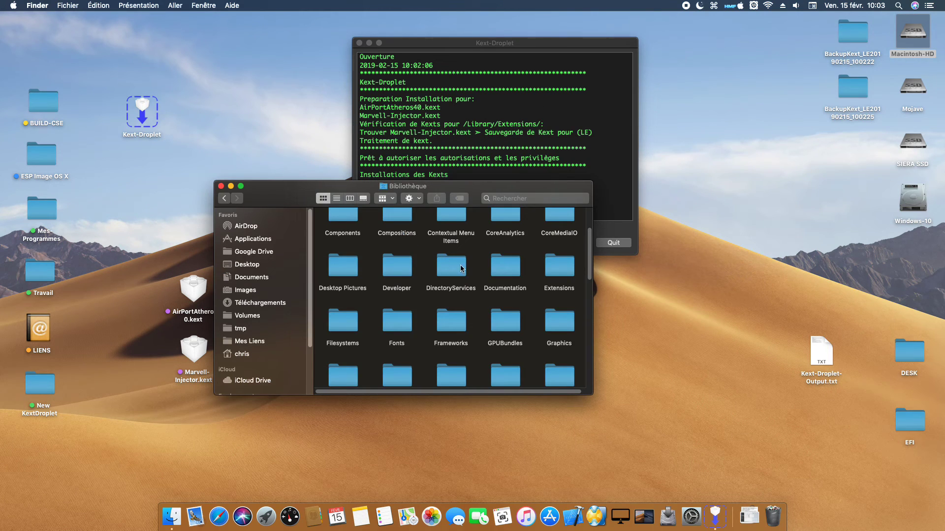
double_click(567, 264)
click(407, 235)
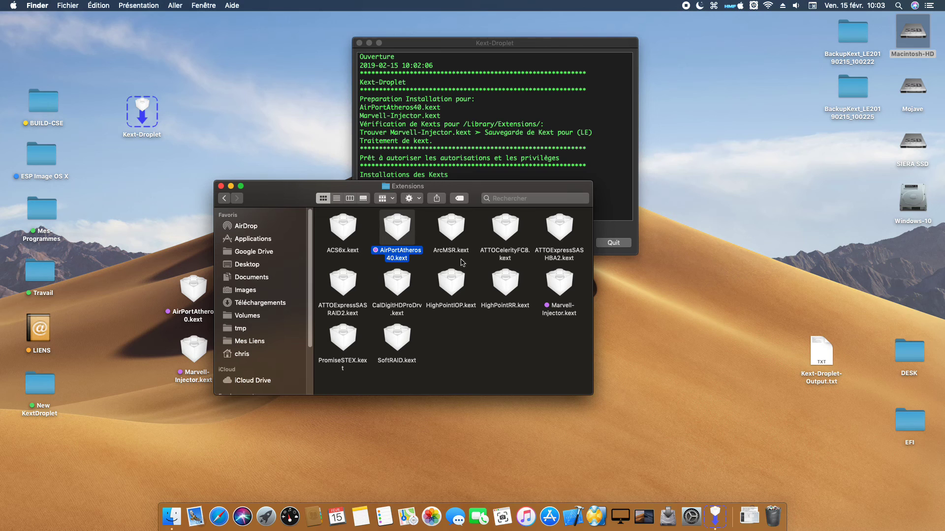
click(558, 285)
drag(300, 202, 414, 179)
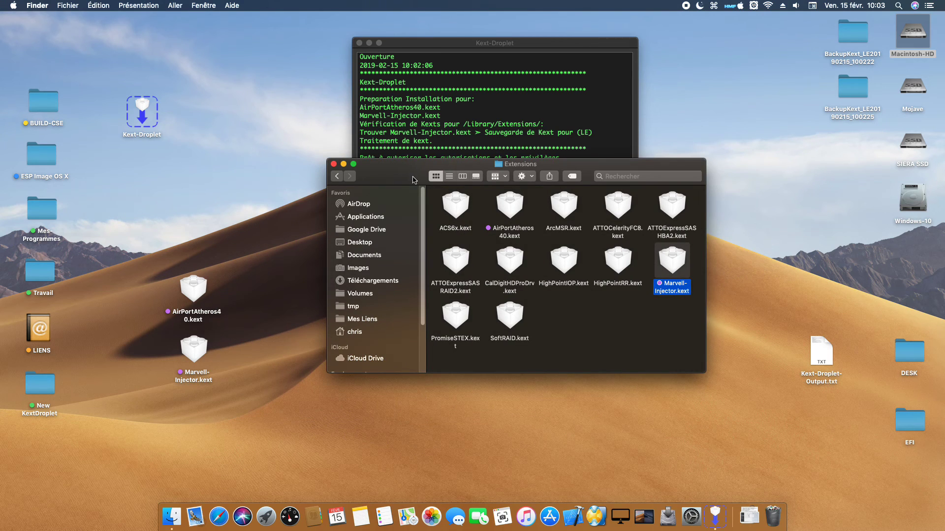
click(333, 163)
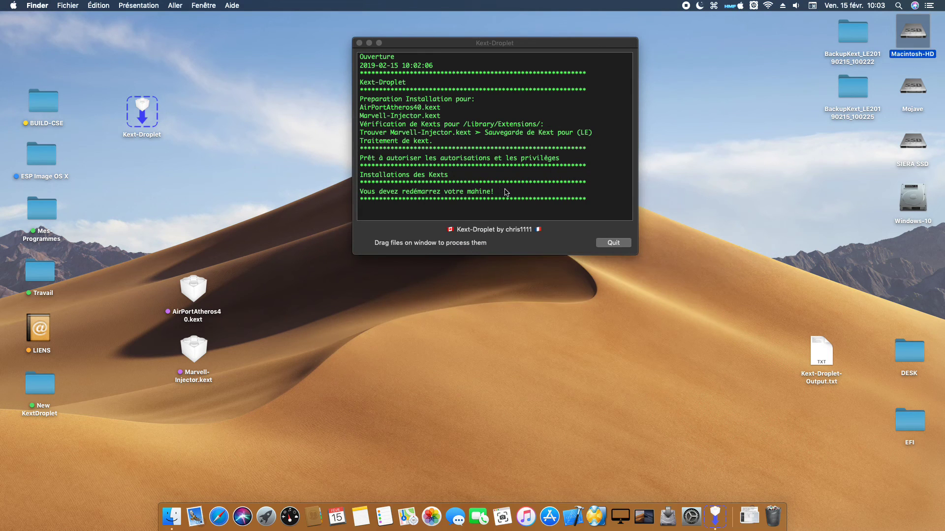
click(617, 243)
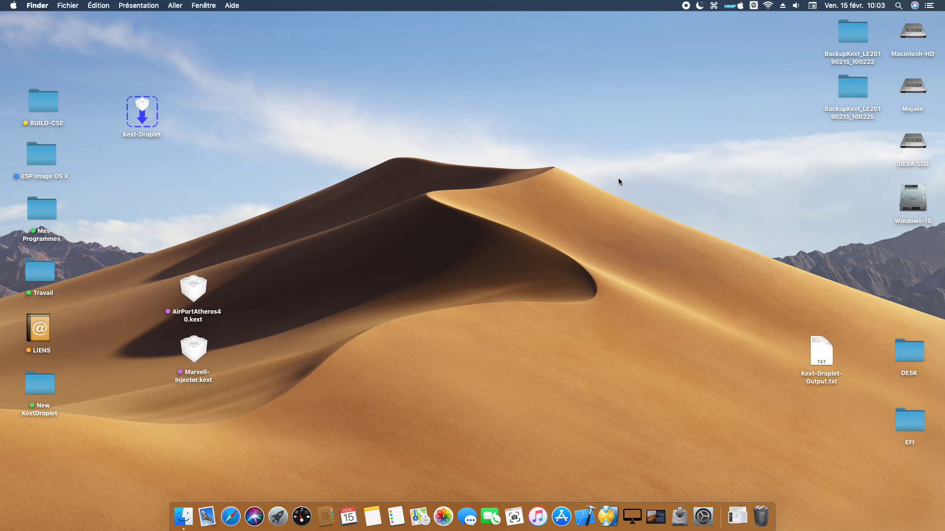